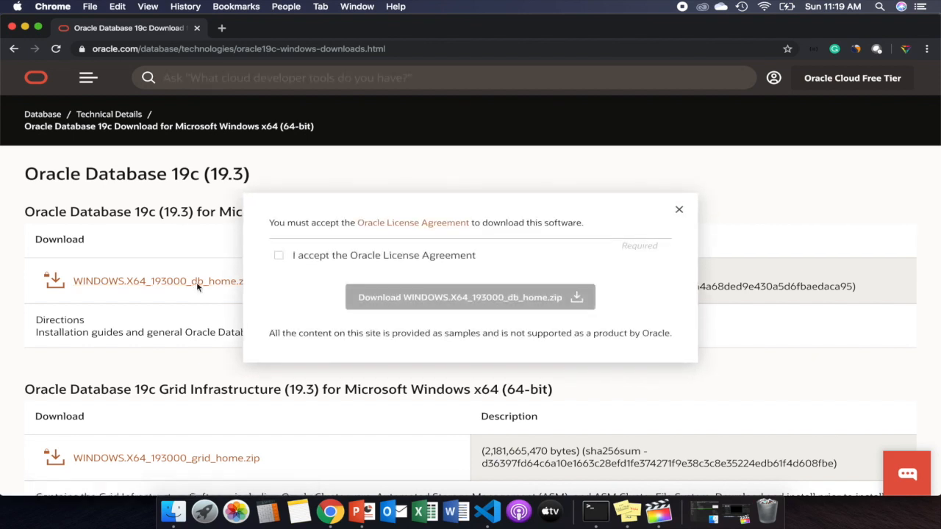
# Accept the Oracle License Agreement and sign in so the 2.9 GB db_home zip downloads.
pyautogui.click(279, 255)
pyautogui.click(484, 298)
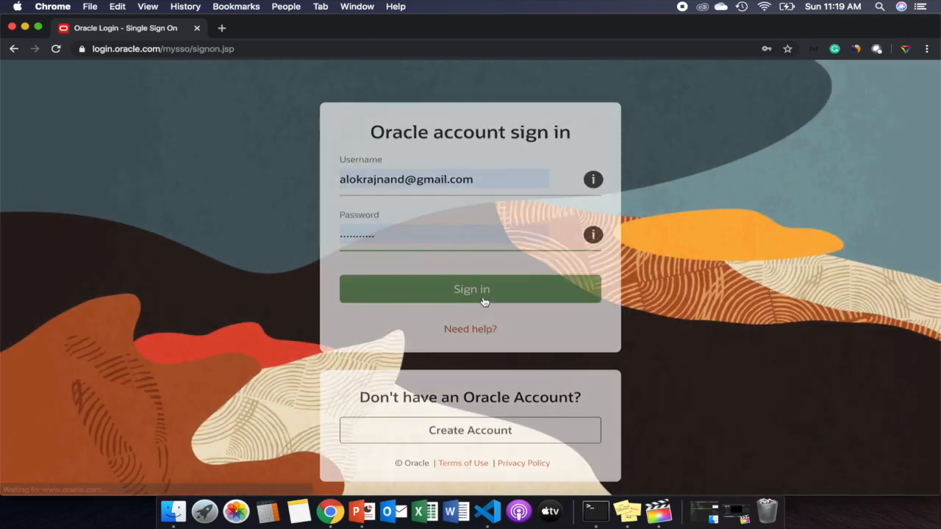
pyautogui.click(457, 285)
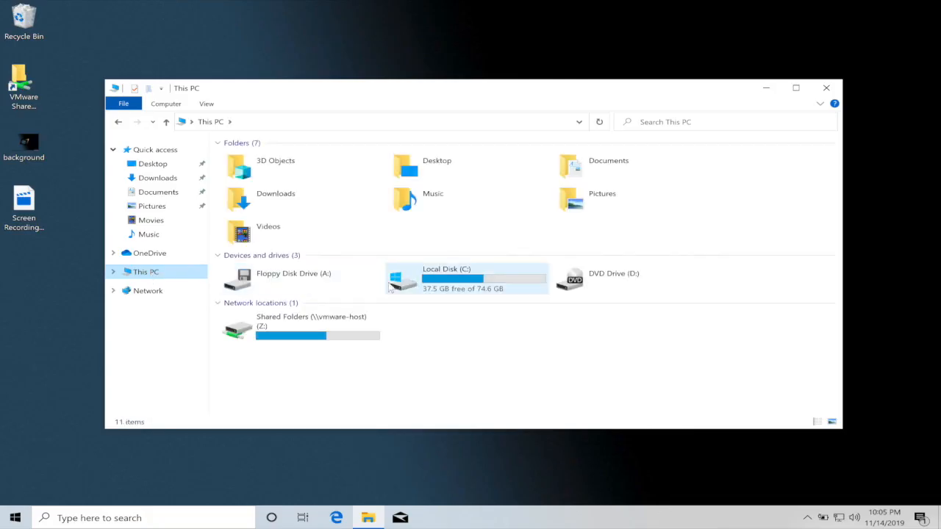
# Browse to C:\App\oracle-19c, where the downloaded database zip is stored.
pyautogui.click(479, 284)
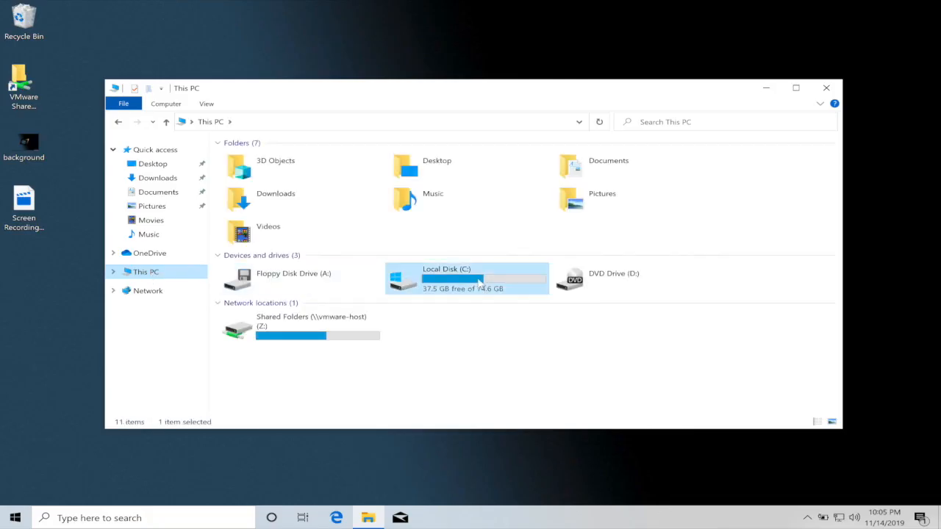
pyautogui.doubleClick(479, 285)
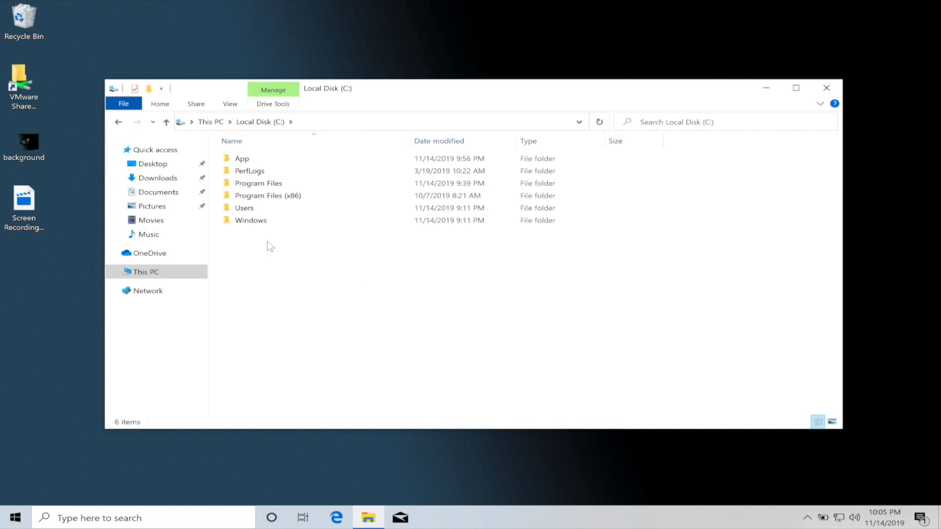
pyautogui.doubleClick(240, 163)
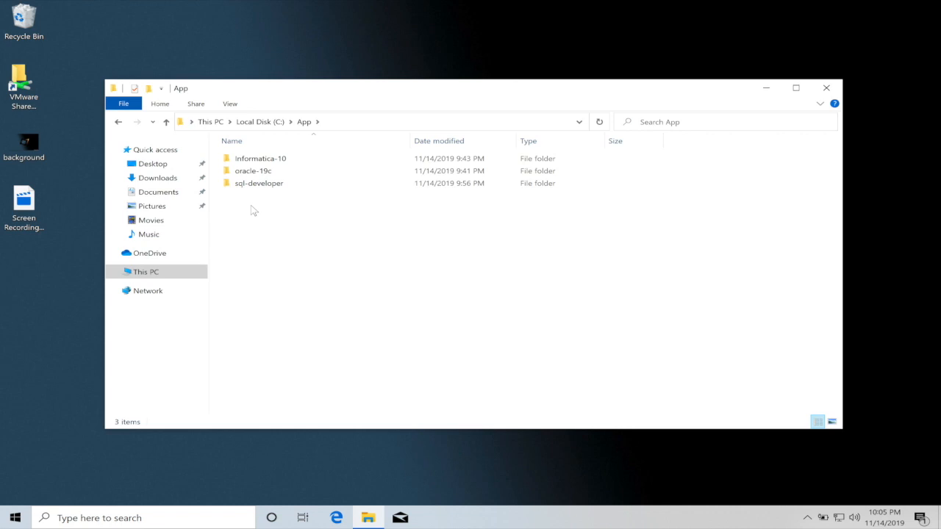
pyautogui.doubleClick(246, 171)
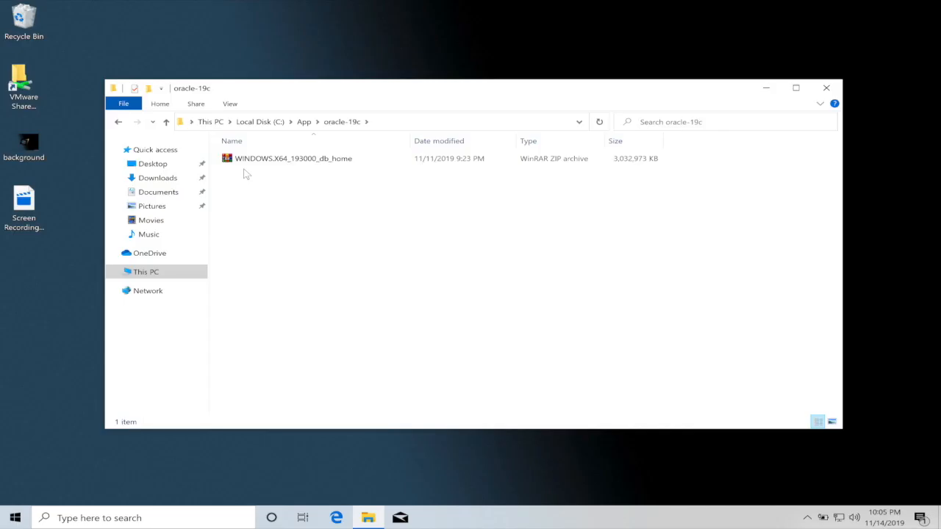
# Extract the WINDOWS.X64_193000_db_home zip with WinRAR into C:\App\oracle-19c\db_home.
pyautogui.click(258, 161)
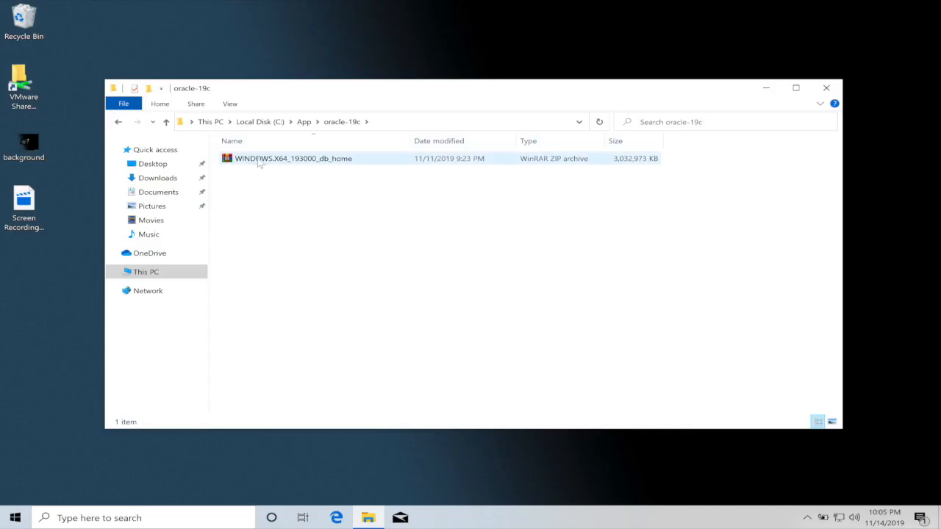
pyautogui.rightClick(259, 163)
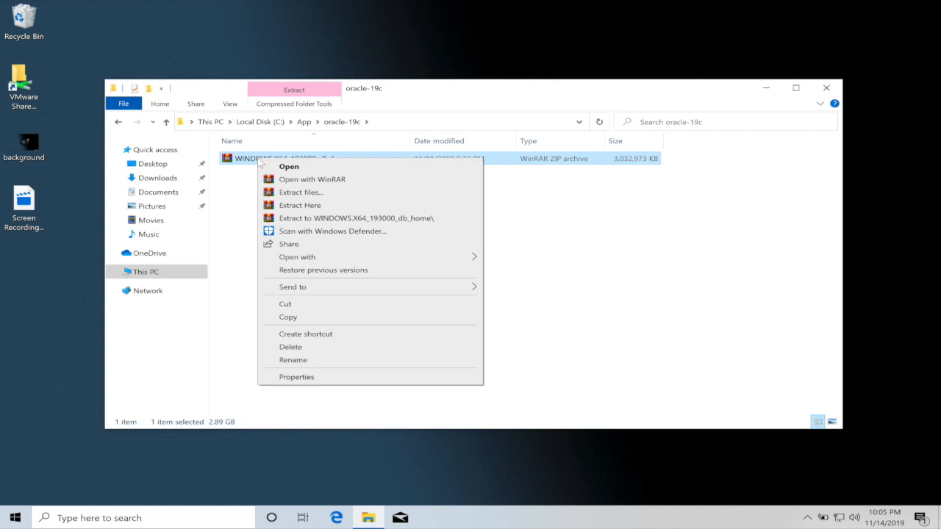
pyautogui.click(299, 192)
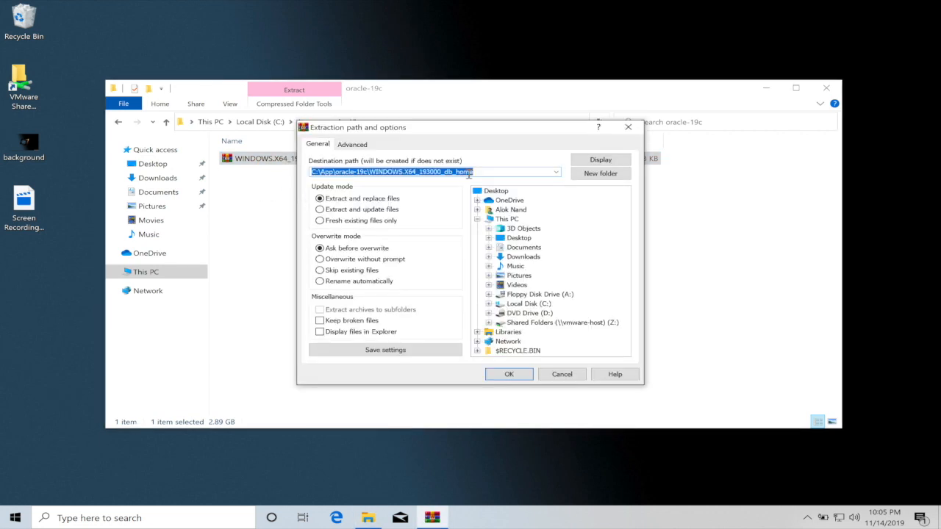
pyautogui.click(446, 172)
pyautogui.press('BackSpace')
pyautogui.press('BackSpace')
pyautogui.press('BackSpace')
pyautogui.press('BackSpace')
pyautogui.press('BackSpace')
pyautogui.press('BackSpace')
pyautogui.press('BackSpace')
pyautogui.press('BackSpace')
pyautogui.press('BackSpace')
pyautogui.press('BackSpace')
pyautogui.press('BackSpace')
pyautogui.press('BackSpace')
pyautogui.press('BackSpace')
pyautogui.press('BackSpace')
pyautogui.press('BackSpace')
pyautogui.press('BackSpace')
pyautogui.press('BackSpace')
pyautogui.press('BackSpace')
pyautogui.press('BackSpace')
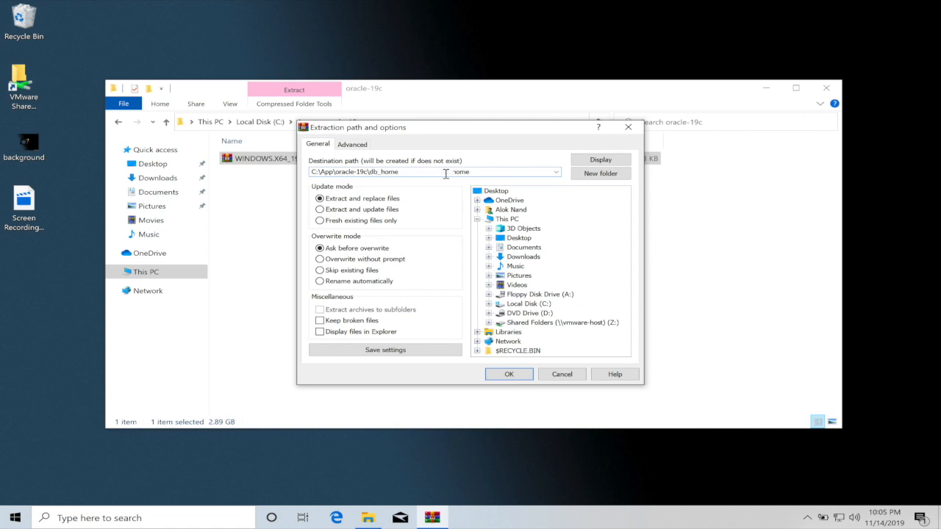
pyautogui.click(516, 376)
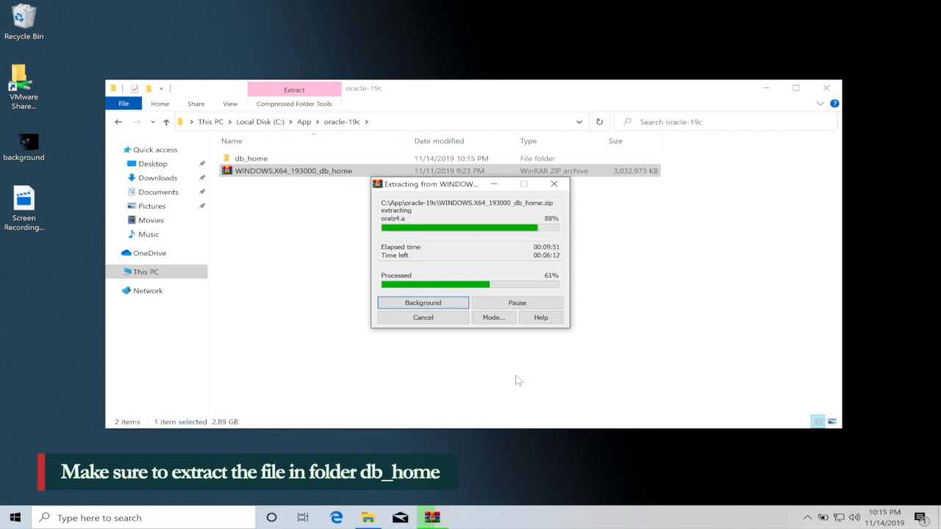
pyautogui.click(511, 380)
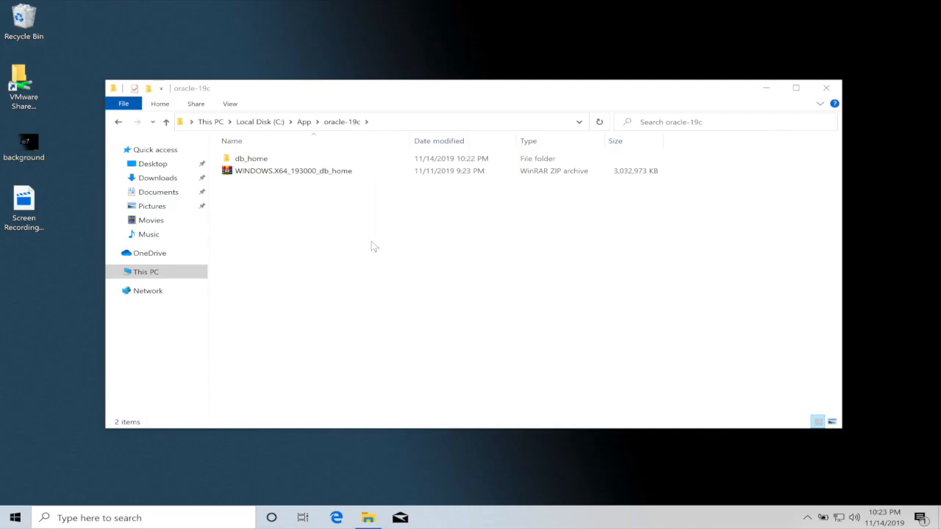
# Run setup.exe from the db_home folder and approve the User Account Control prompt.
pyautogui.doubleClick(234, 159)
pyautogui.scroll(-15, 306, 289)
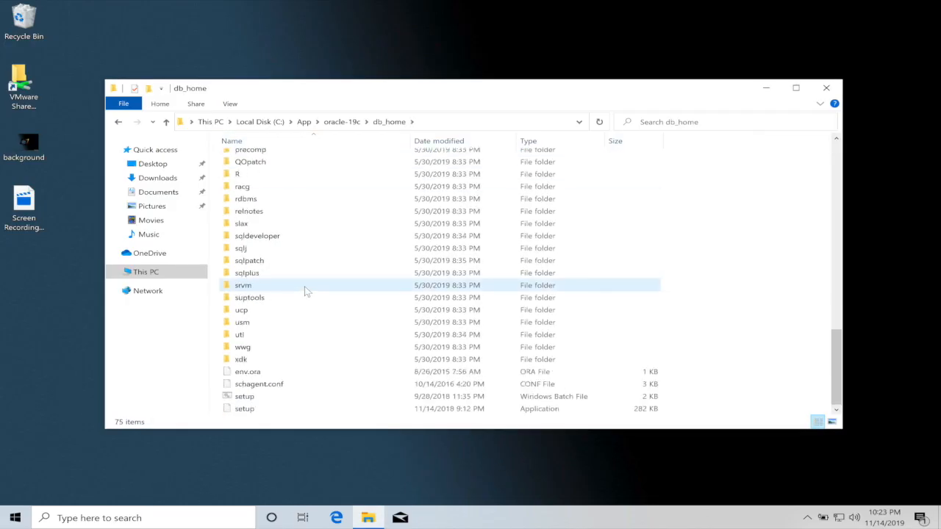
pyautogui.doubleClick(250, 409)
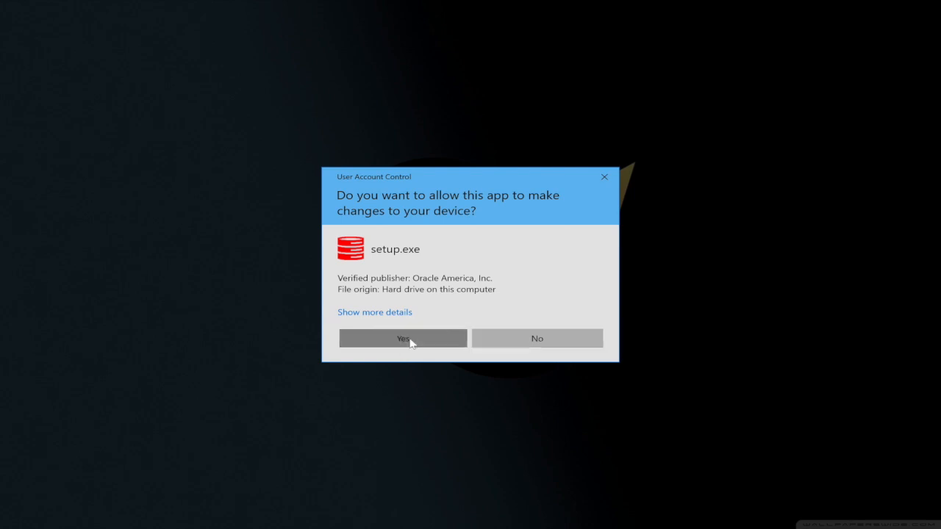
pyautogui.click(410, 342)
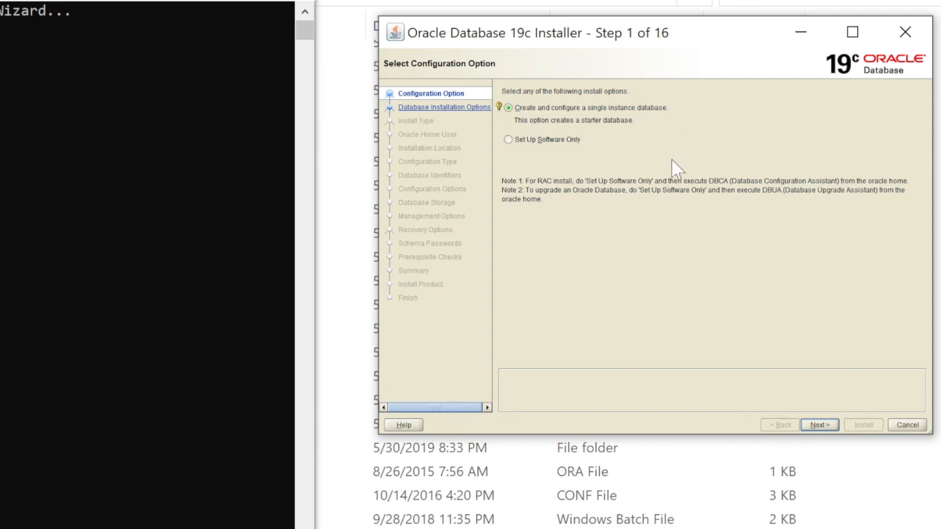
# Keep the single-instance database and Desktop class options, advancing to Oracle Home User.
pyautogui.click(821, 428)
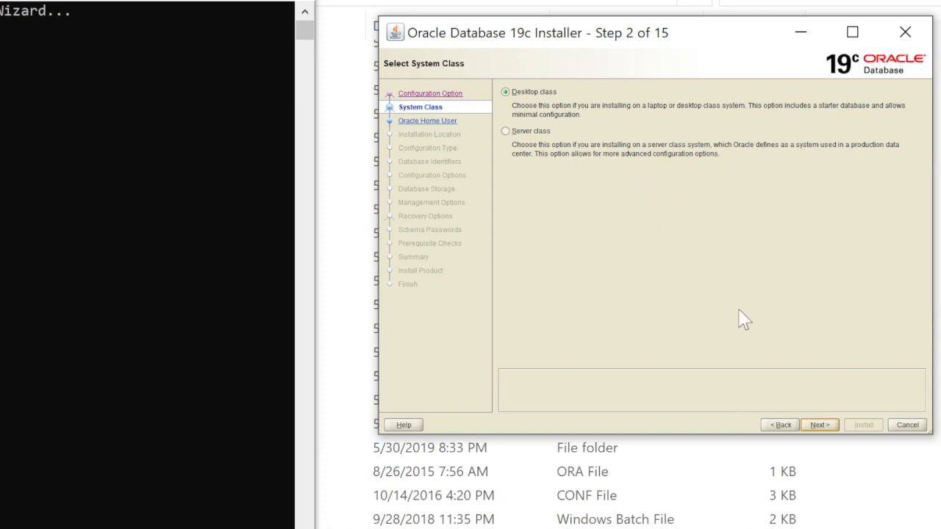
pyautogui.click(823, 428)
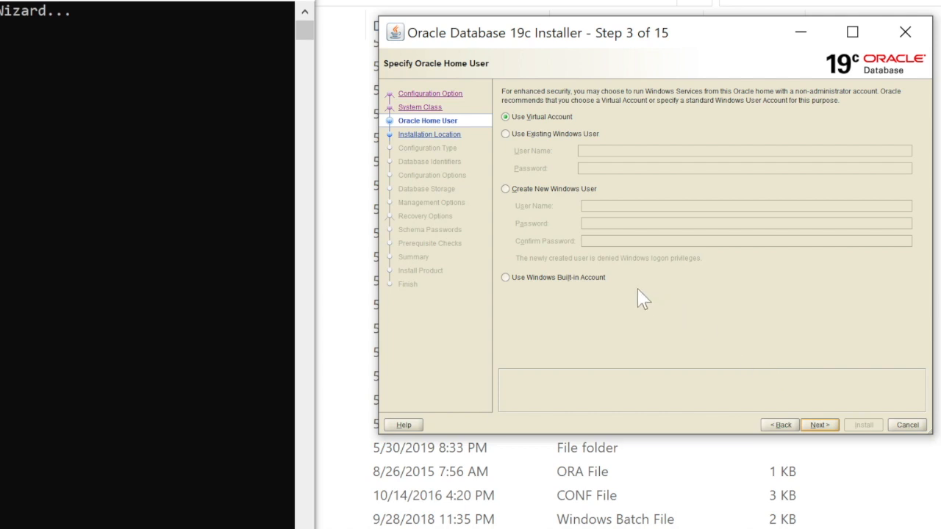
# Make a new Windows user the Oracle home user, entering and confirming its password.
pyautogui.click(504, 189)
pyautogui.click(609, 210)
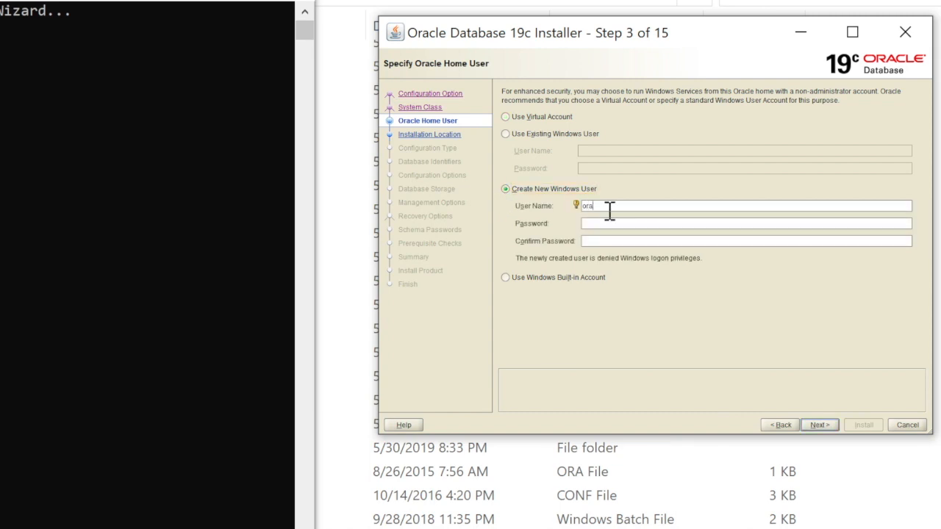
pyautogui.click(603, 223)
pyautogui.write('oracle')
pyautogui.click(605, 240)
pyautogui.write('oracle')
pyautogui.click(820, 425)
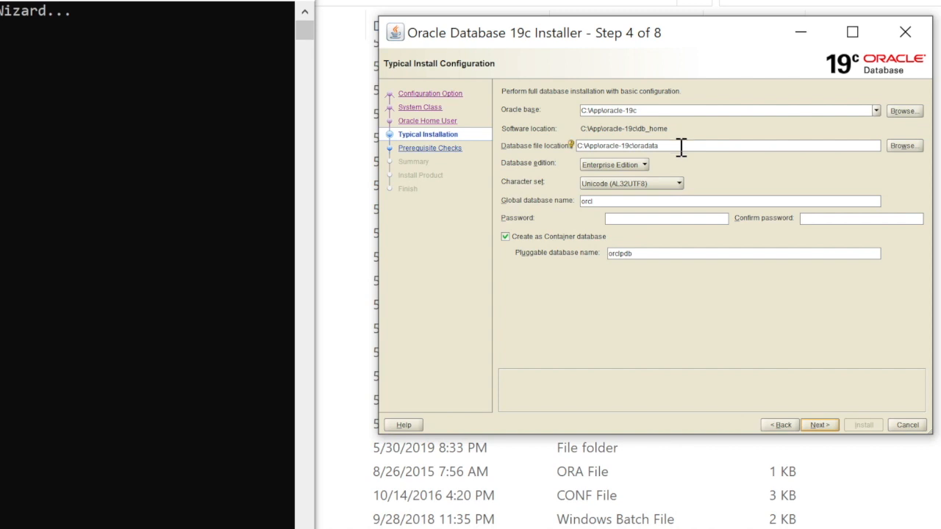
# Enter and confirm the orcl admin password, then accept the password and memory warnings.
pyautogui.click(651, 217)
pyautogui.write('or')
pyautogui.click(817, 217)
pyautogui.write('oracle')
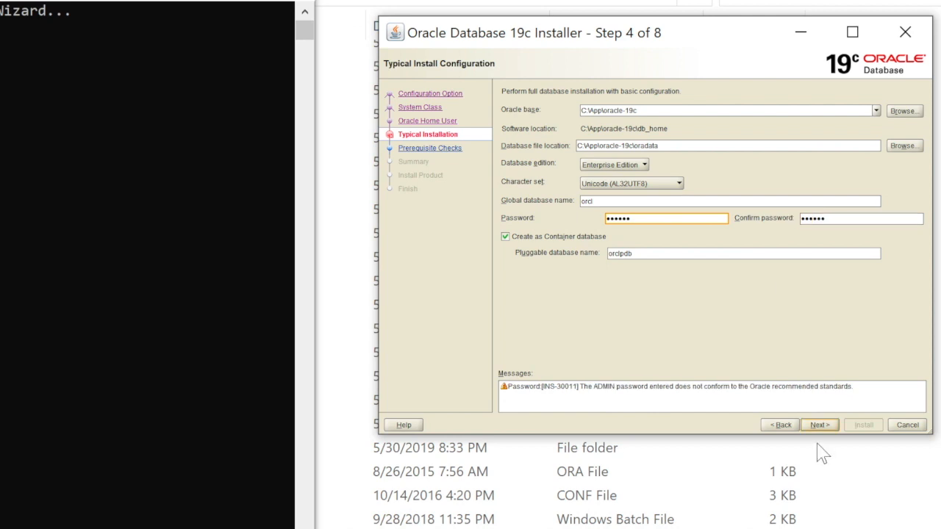
pyautogui.click(820, 426)
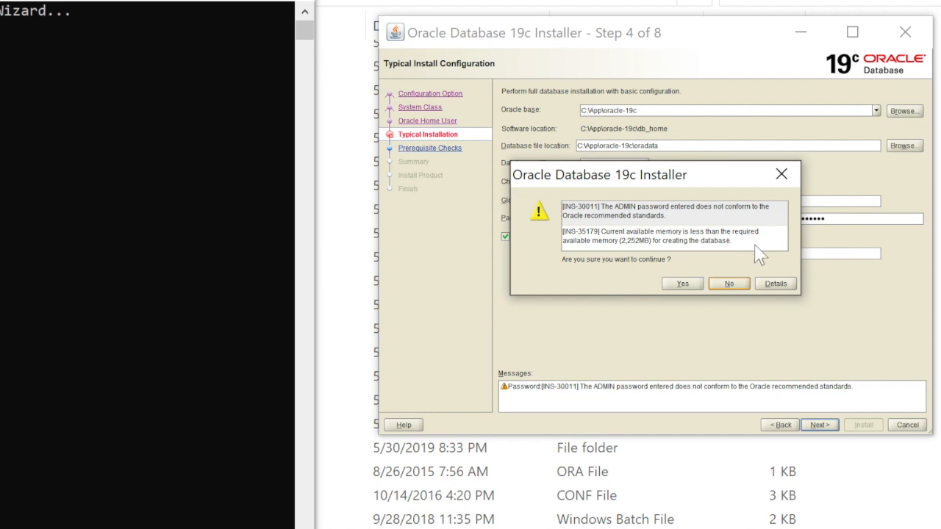
pyautogui.click(682, 284)
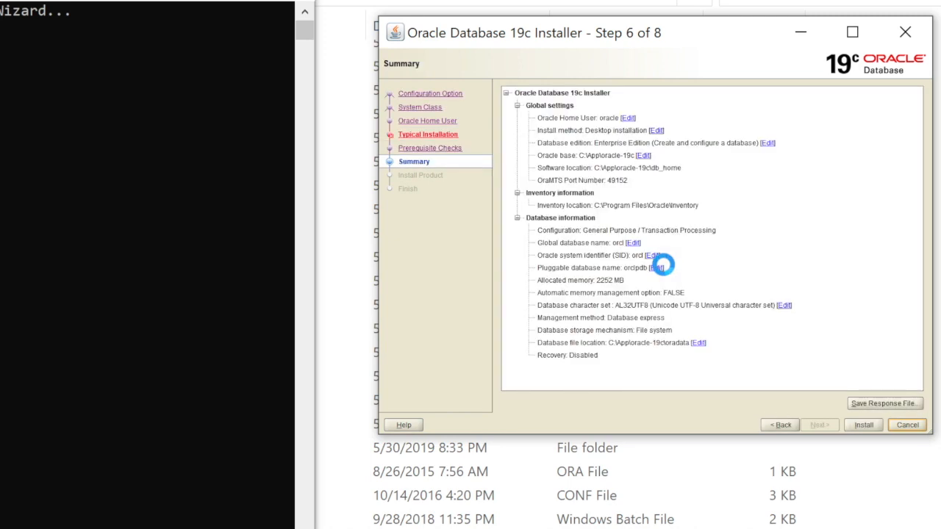
# Install the database, allow firewall access, and select the EM Express URL when finished.
pyautogui.click(864, 425)
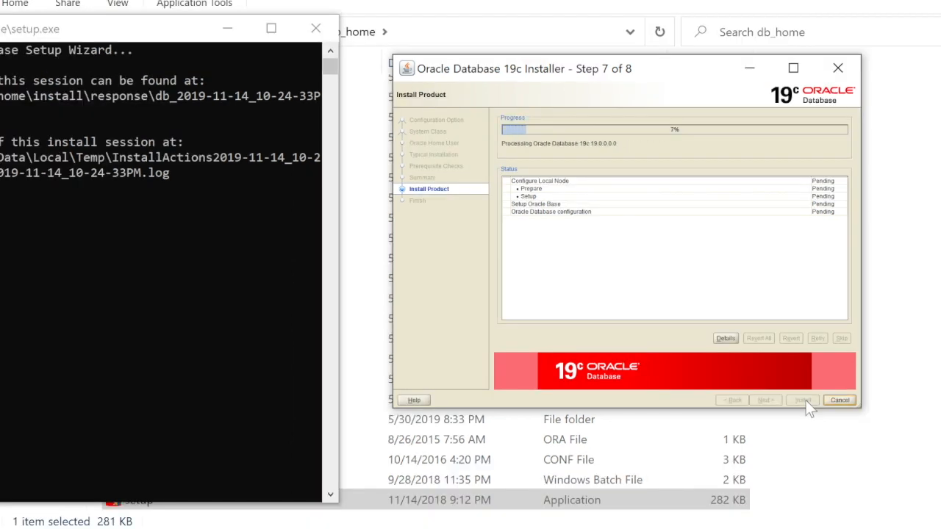
pyautogui.click(581, 420)
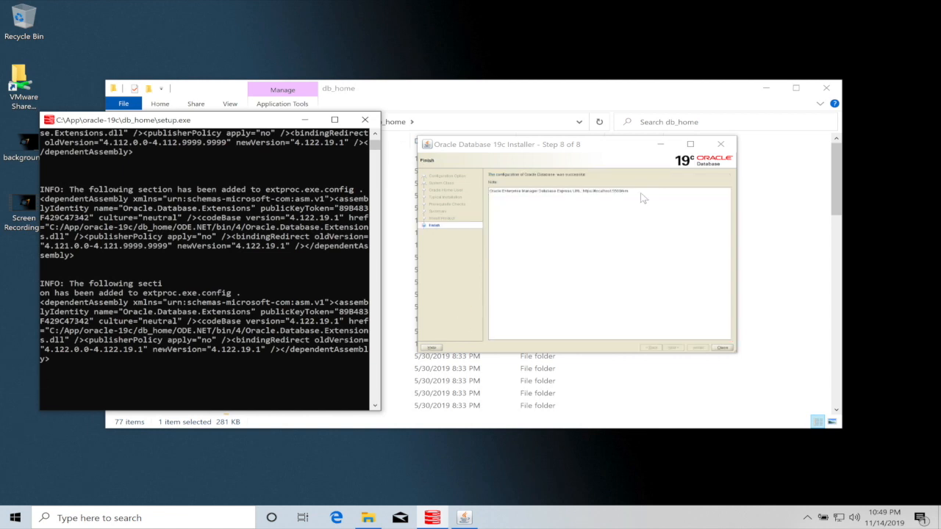
pyautogui.moveTo(639, 196); pyautogui.dragTo(493, 197)
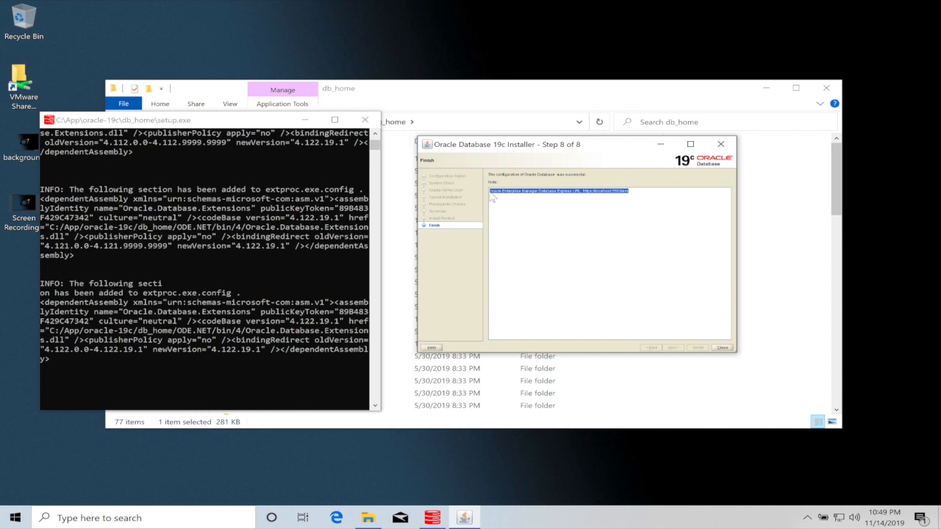